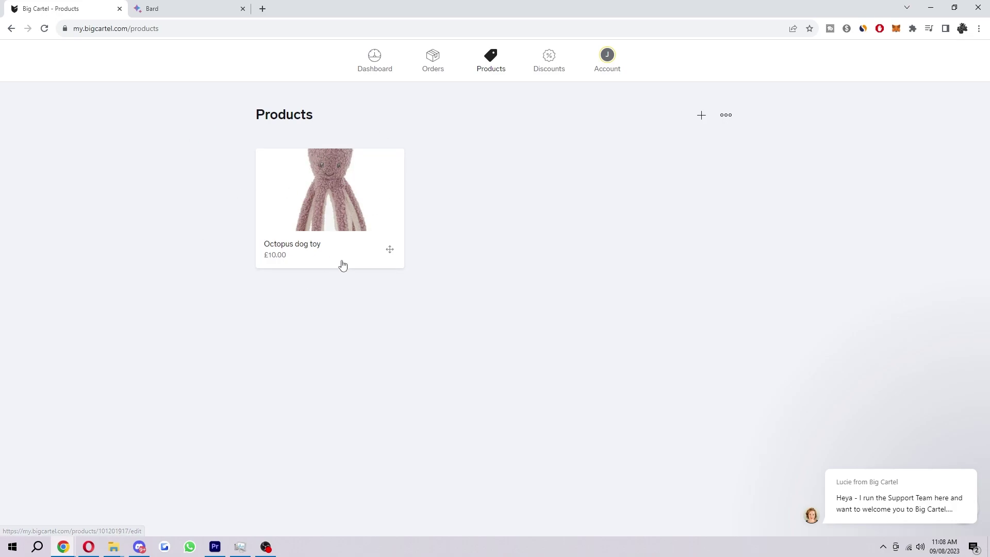
# Step: Open the Octopus dog toy product and add an empty shipping rate row
pyautogui.click(327, 223)
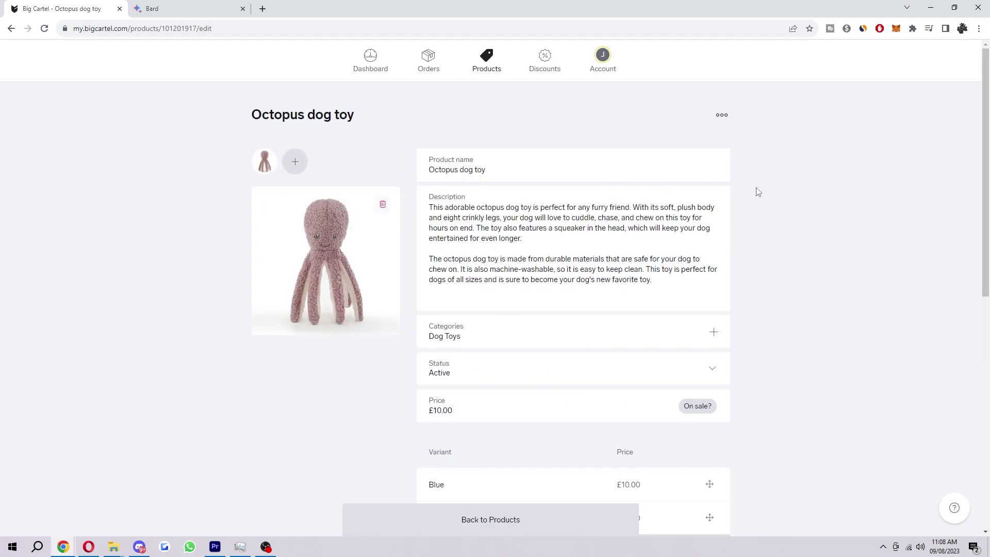
pyautogui.scroll(-3, 758, 192)
pyautogui.scroll(-3, 757, 192)
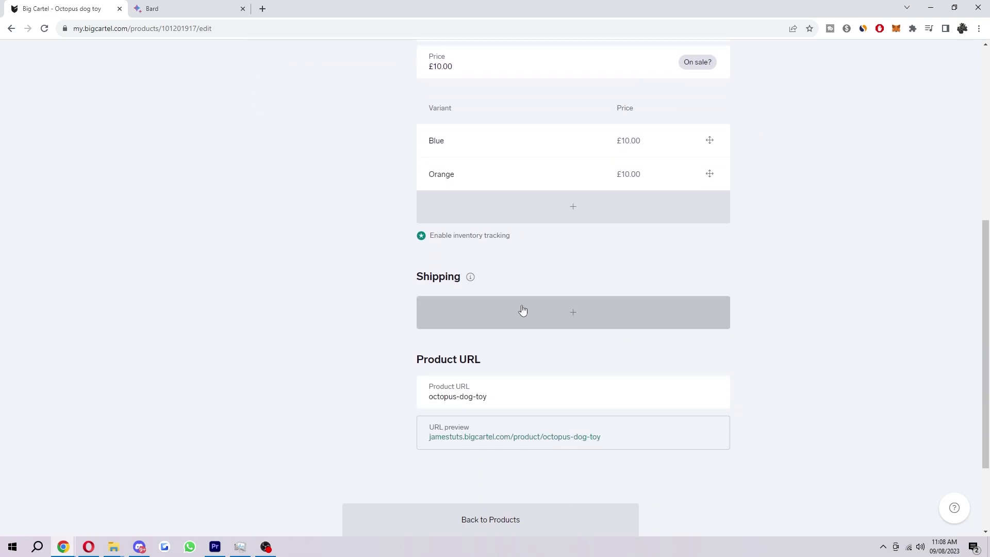
pyautogui.click(555, 315)
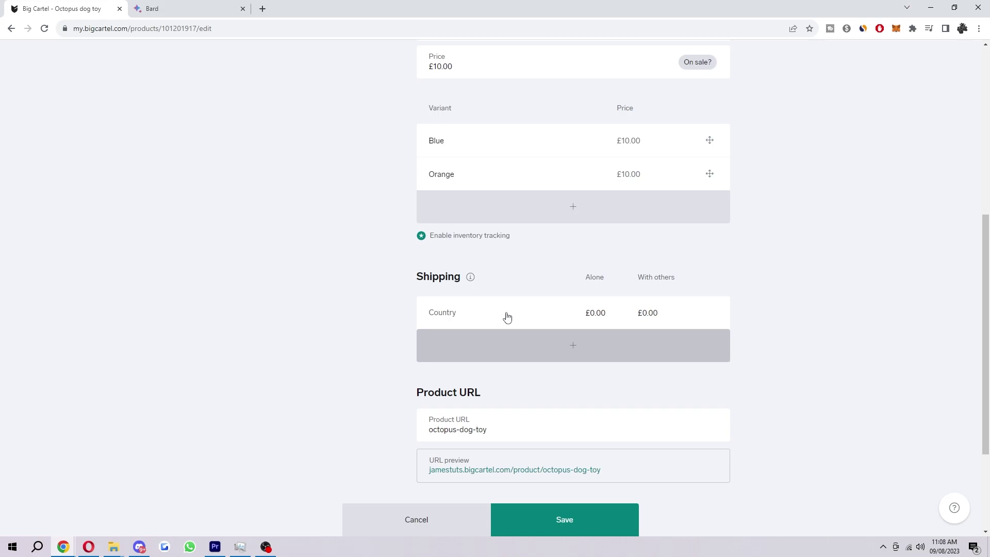
# Step: Set the shipping row's country to Everywhere and remove the extra row added by mistake
pyautogui.click(453, 312)
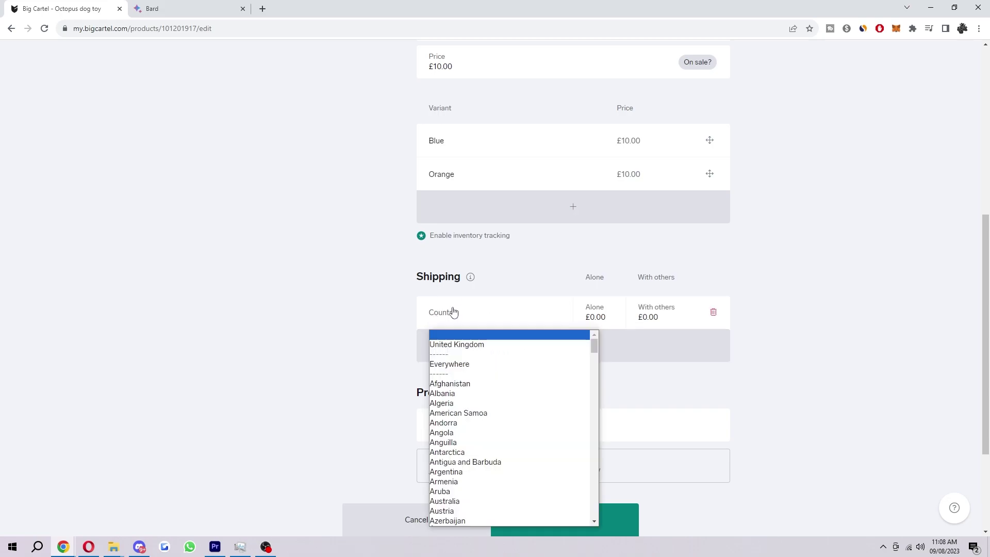
pyautogui.click(462, 365)
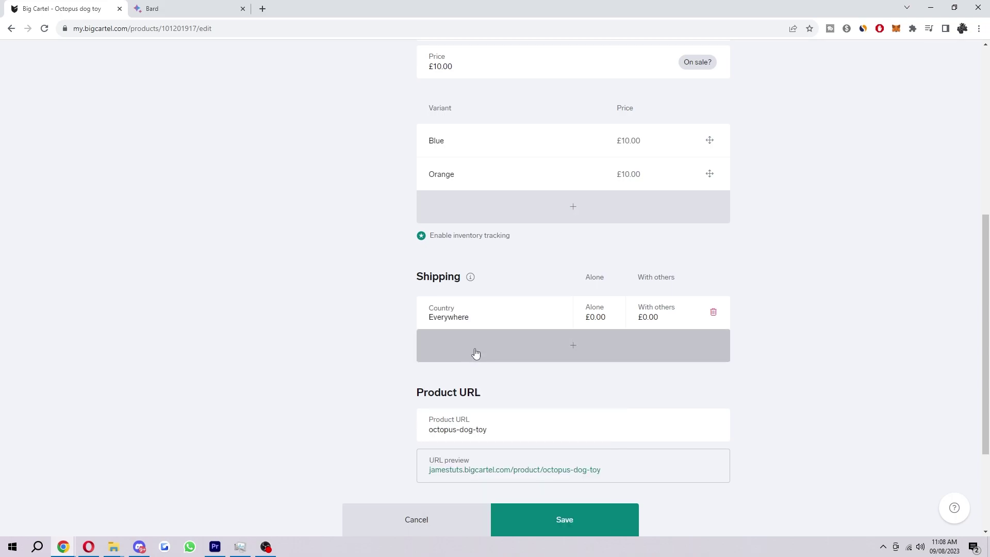
pyautogui.click(522, 349)
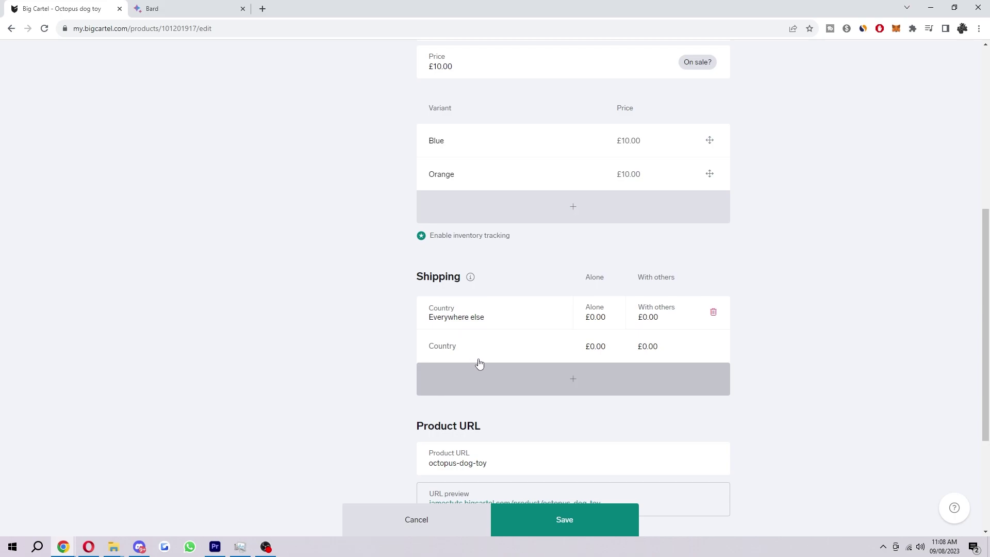
pyautogui.click(478, 359)
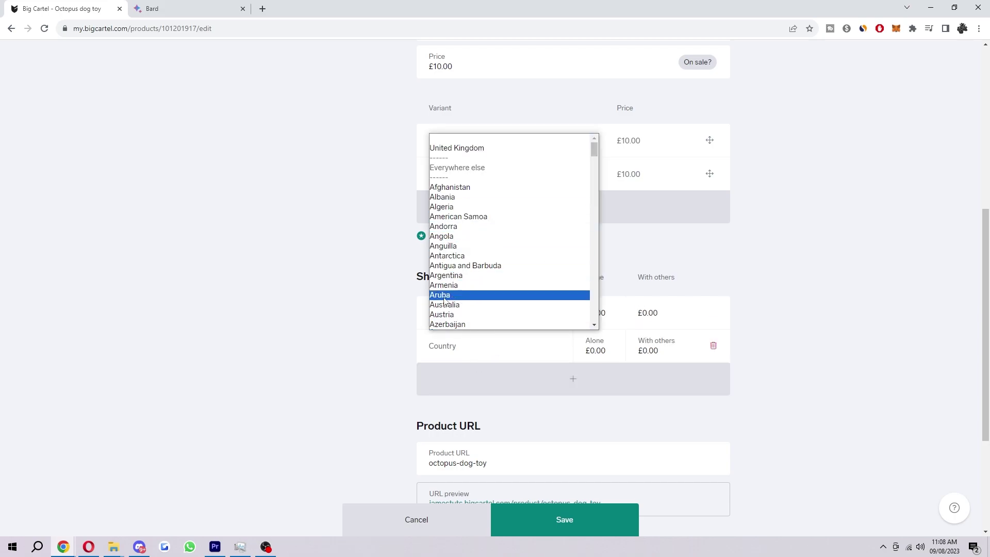
pyautogui.click(565, 380)
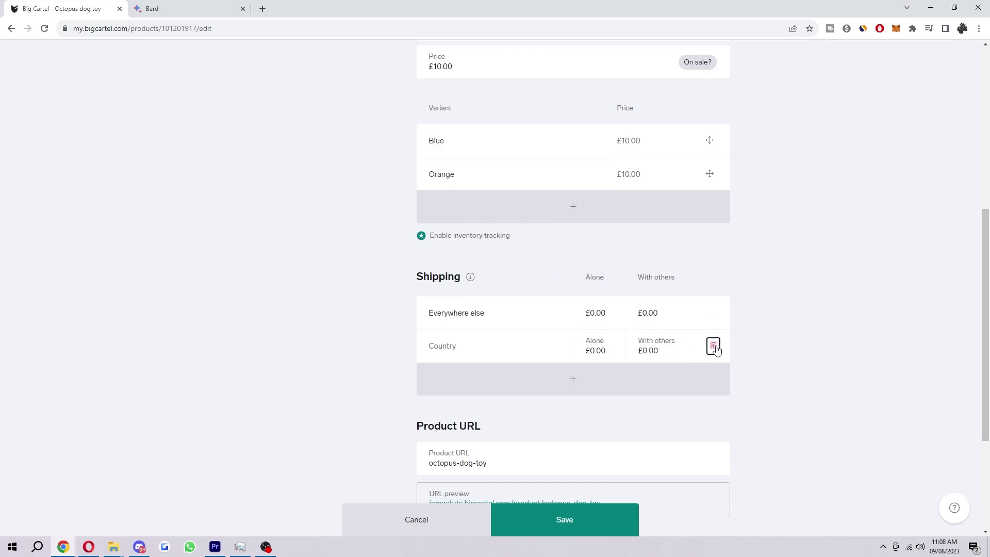
pyautogui.click(713, 346)
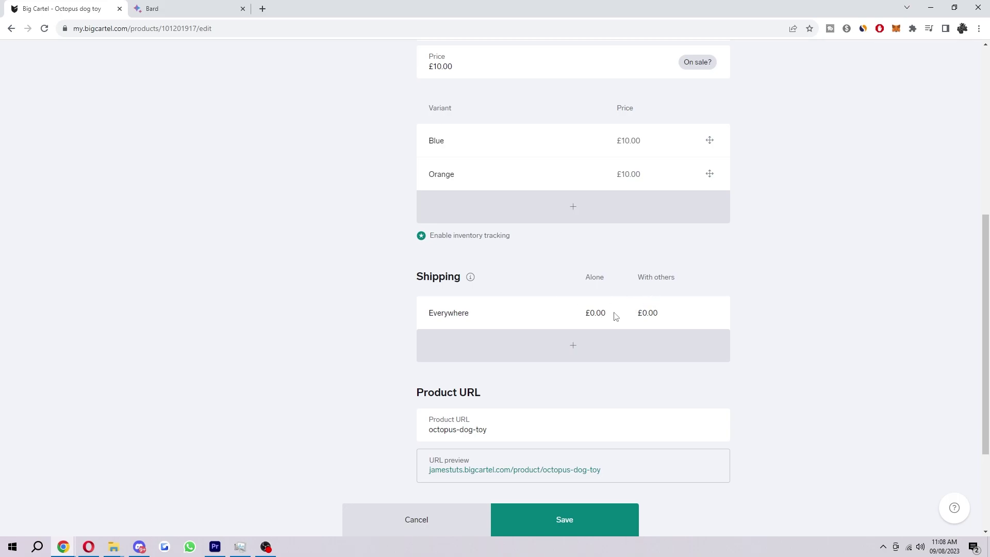
# Step: Enter £5.00 alone and £3.00 with others for the Everywhere rate
pyautogui.click(598, 315)
pyautogui.write('5')
pyautogui.click(756, 292)
pyautogui.click(658, 317)
pyautogui.write('3')
pyautogui.click(742, 298)
# Step: Show the Shipping help popover explaining alone versus with-others rates
pyautogui.moveTo(471, 278)
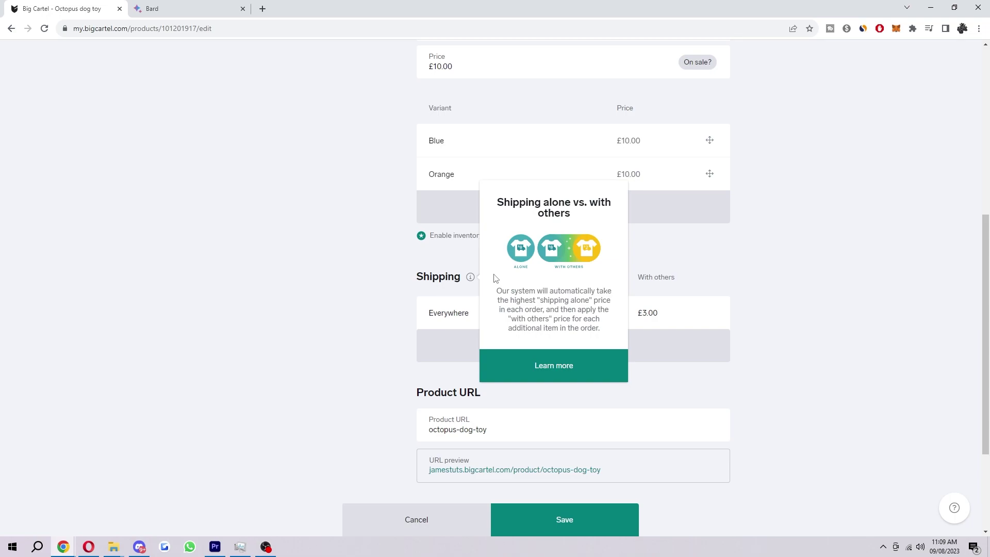
# Step: Read through the How to Set Up Shipping article, then close it to return to the product
pyautogui.click(553, 369)
pyautogui.click(201, 8)
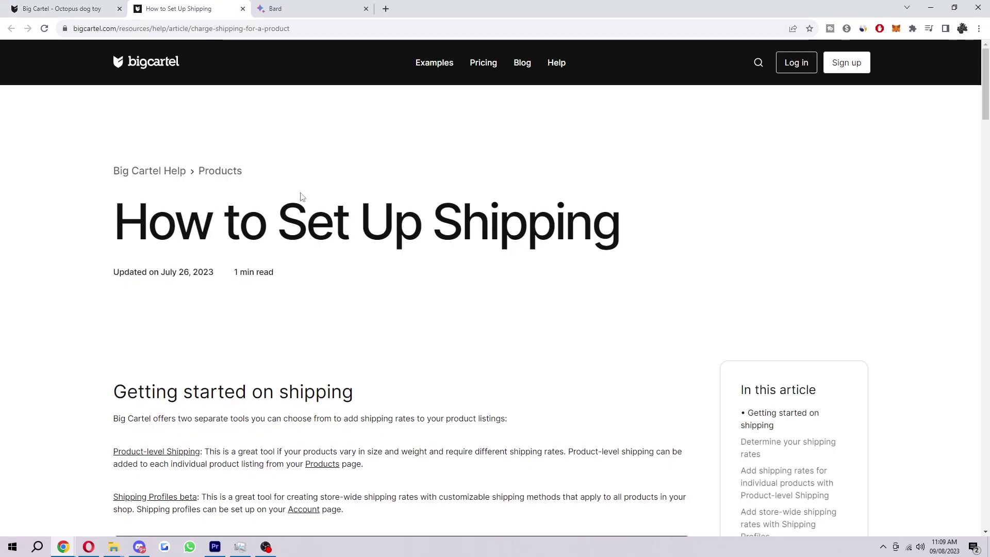
pyautogui.scroll(-4, 331, 206)
pyautogui.scroll(-15, 395, 250)
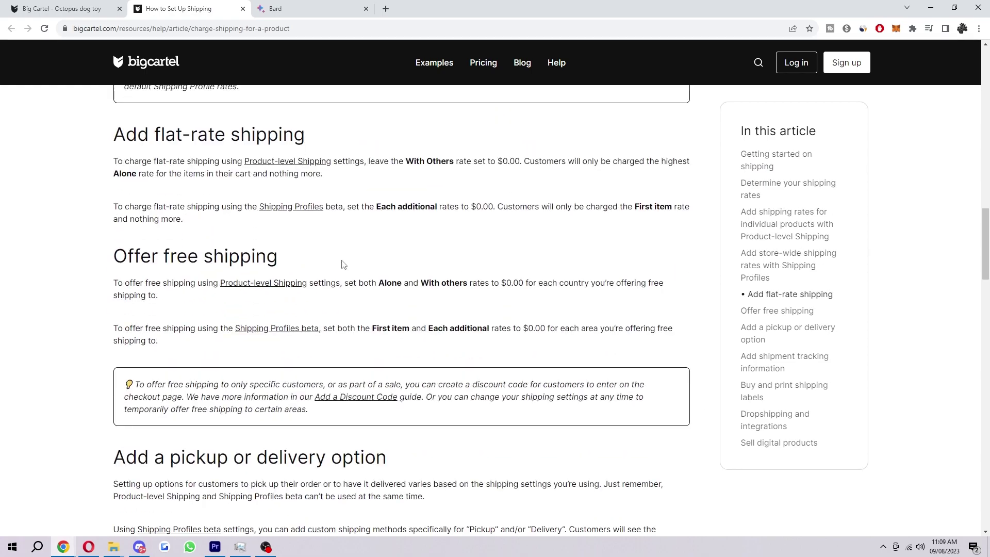
pyautogui.hotkey('ctrl', 'w')
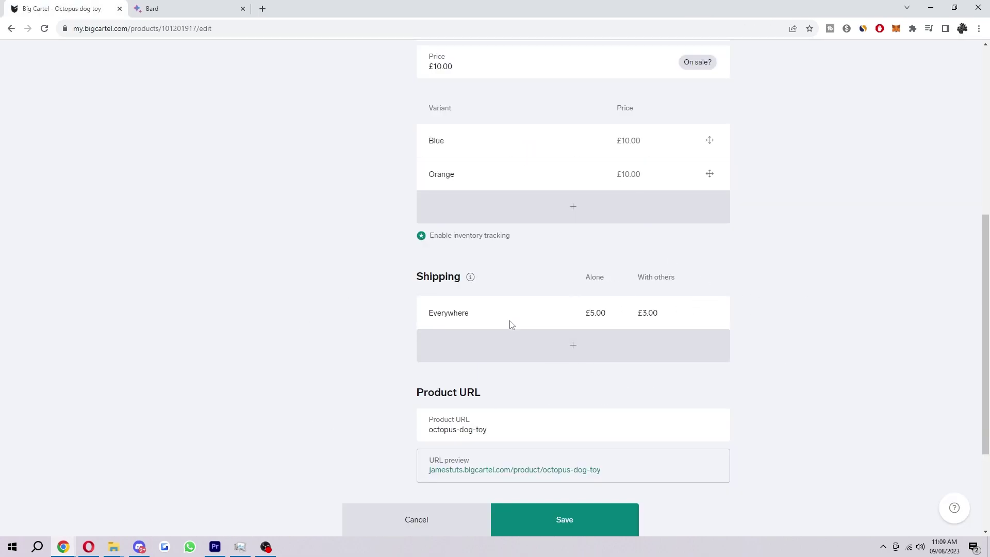
# Step: Delete the Everywhere row and add a United Kingdom shipping row
pyautogui.click(672, 311)
pyautogui.click(712, 312)
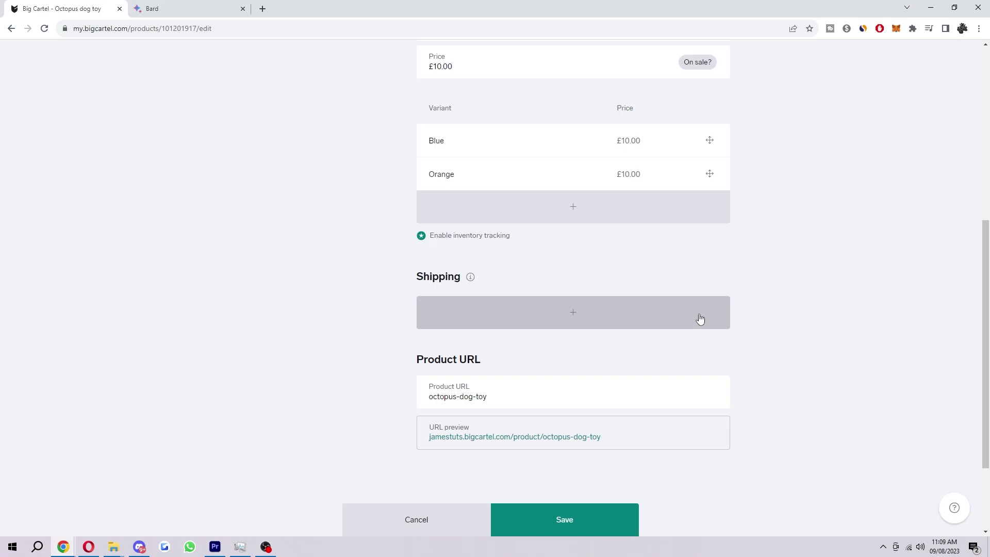
pyautogui.click(700, 319)
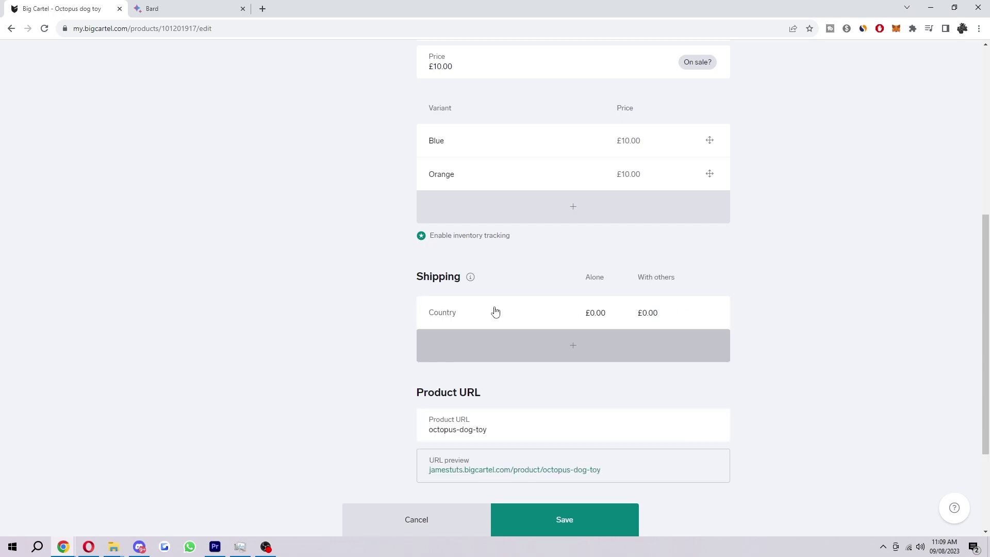
pyautogui.click(463, 311)
pyautogui.click(481, 348)
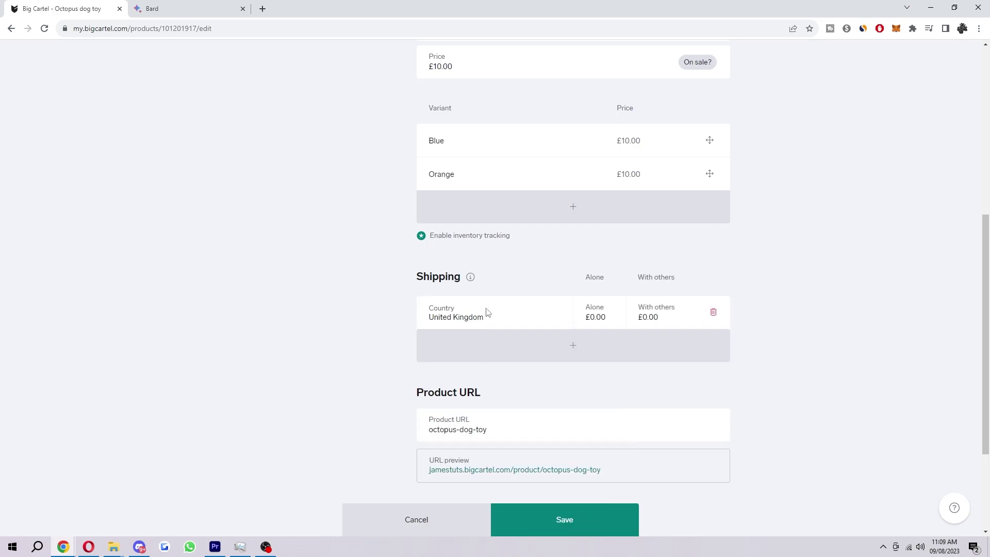
# Step: Give the United Kingdom rate £1.00 alone and £0.50 with others
pyautogui.click(599, 323)
pyautogui.write('1')
pyautogui.click(783, 331)
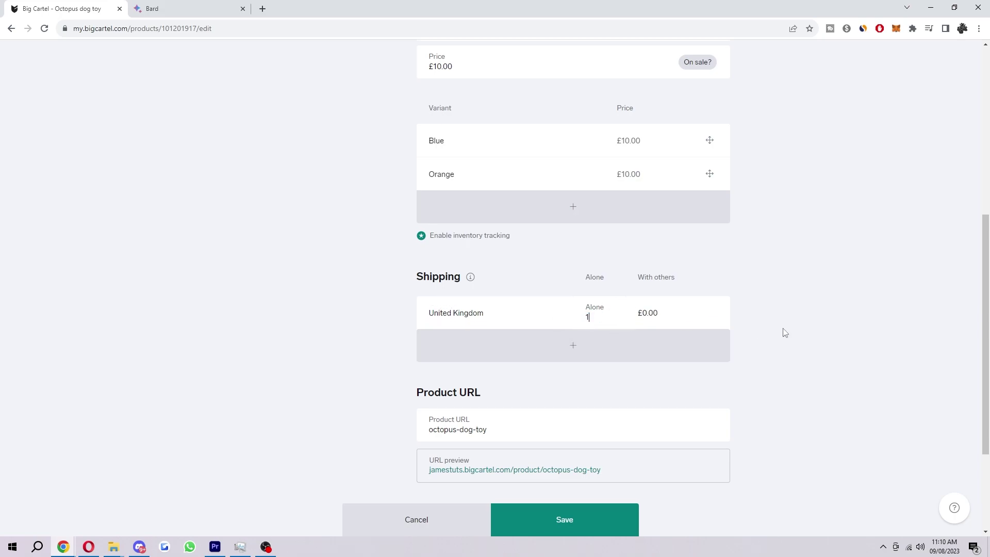
pyautogui.click(630, 308)
pyautogui.hotkey('ctrl', 'a')
pyautogui.write('0.50')
pyautogui.click(841, 324)
# Step: Add a new shipping row targeting United States
pyautogui.click(645, 341)
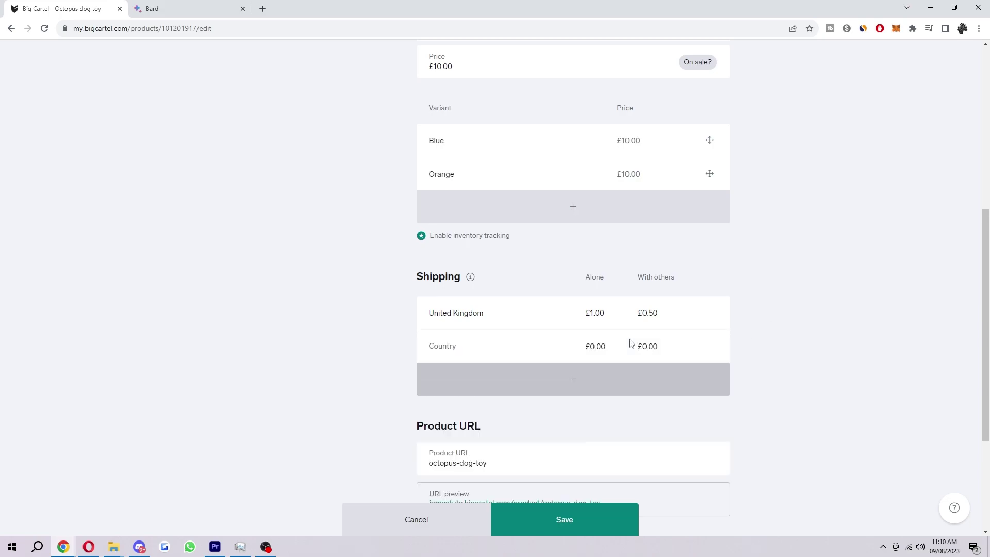
pyautogui.click(493, 338)
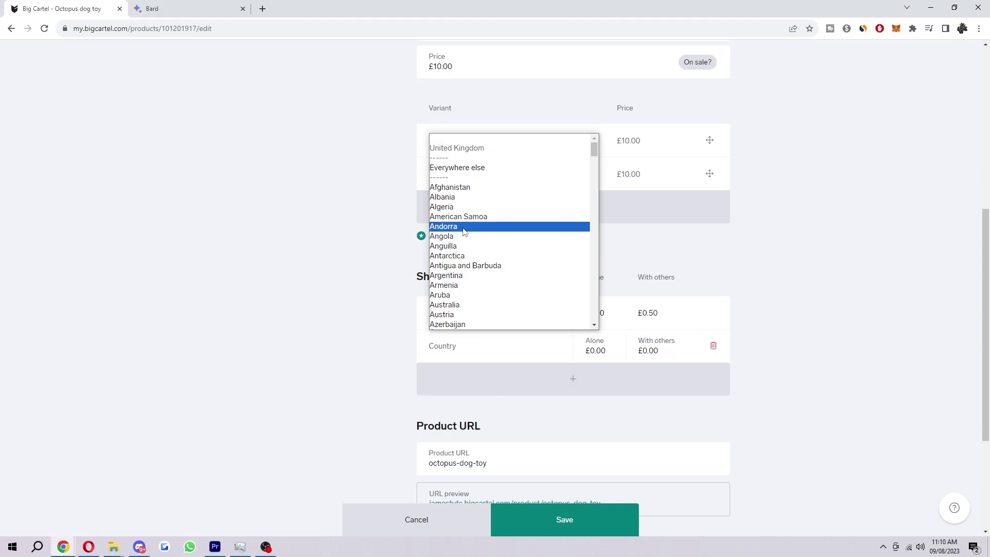
pyautogui.press('u')
pyautogui.scroll(-3, 472, 281)
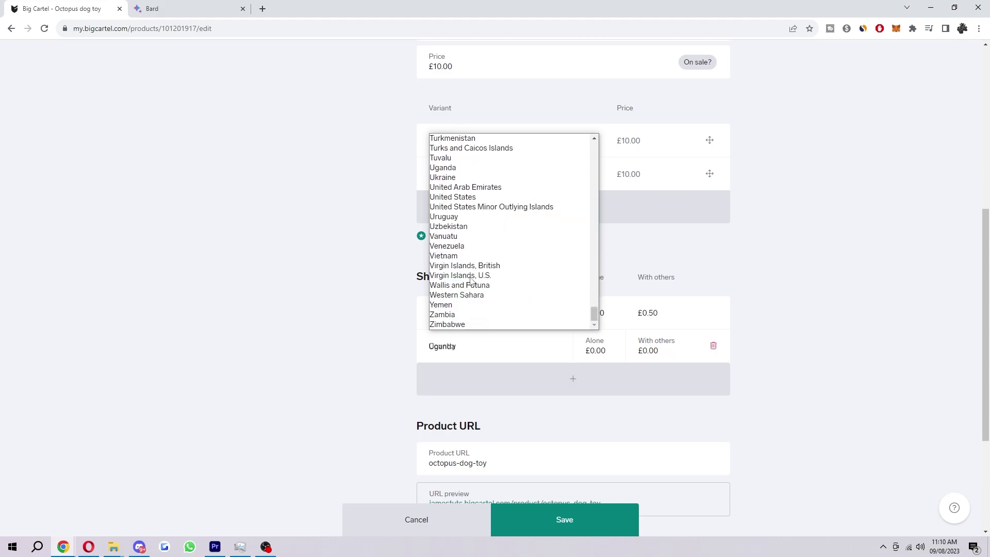
pyautogui.click(490, 198)
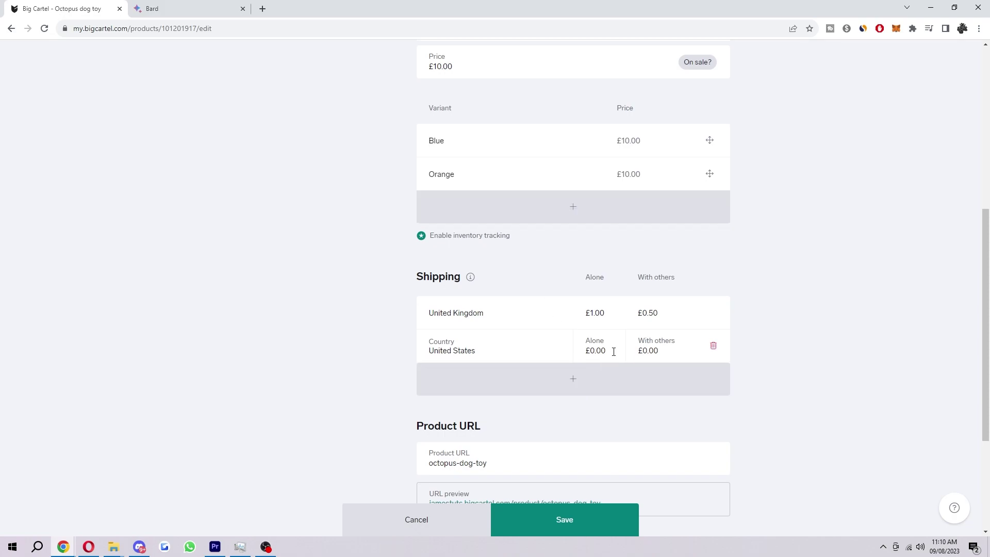
# Step: Set the United States rate to £5.00 alone and £3.00 with others
pyautogui.moveTo(613, 352); pyautogui.dragTo(567, 350)
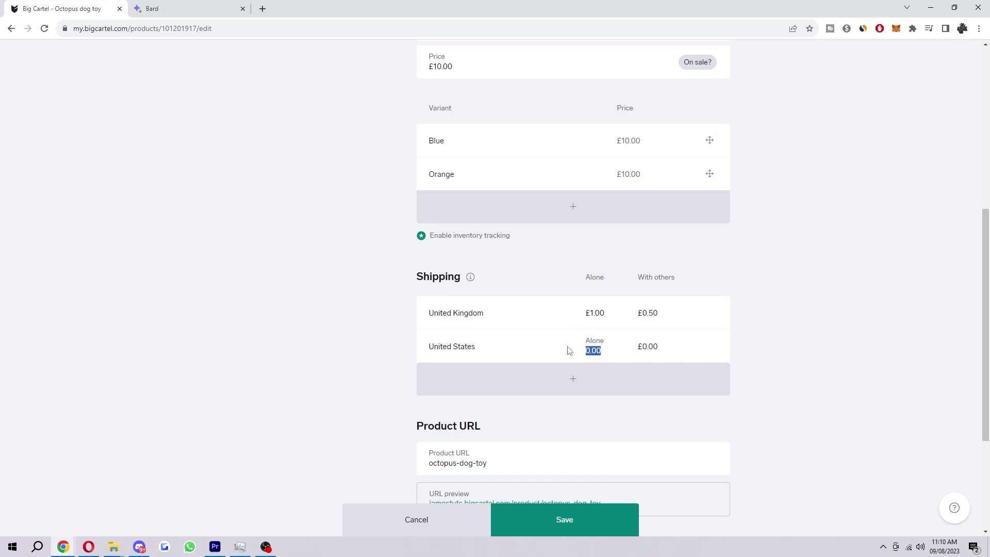
pyautogui.write('5')
pyautogui.click(835, 373)
pyautogui.click(645, 350)
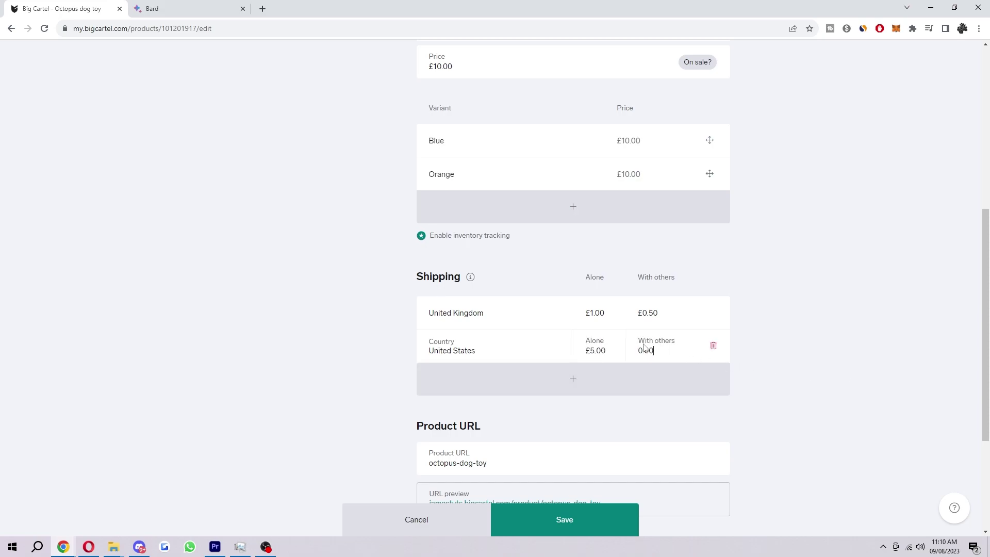
pyautogui.write('3')
pyautogui.click(826, 341)
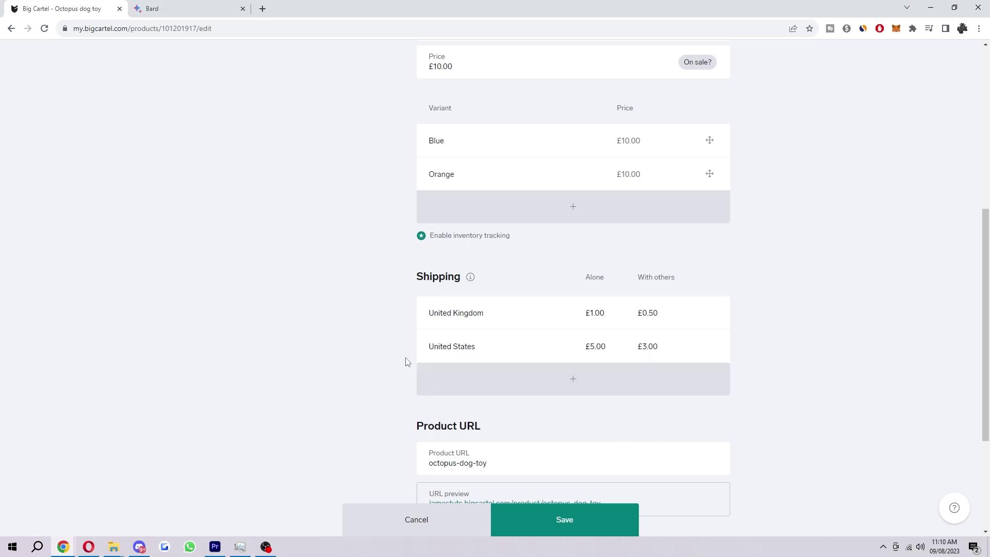
# Step: Add a new shipping row and choose Japan as its country
pyautogui.scroll(-2, 398, 341)
pyautogui.click(460, 292)
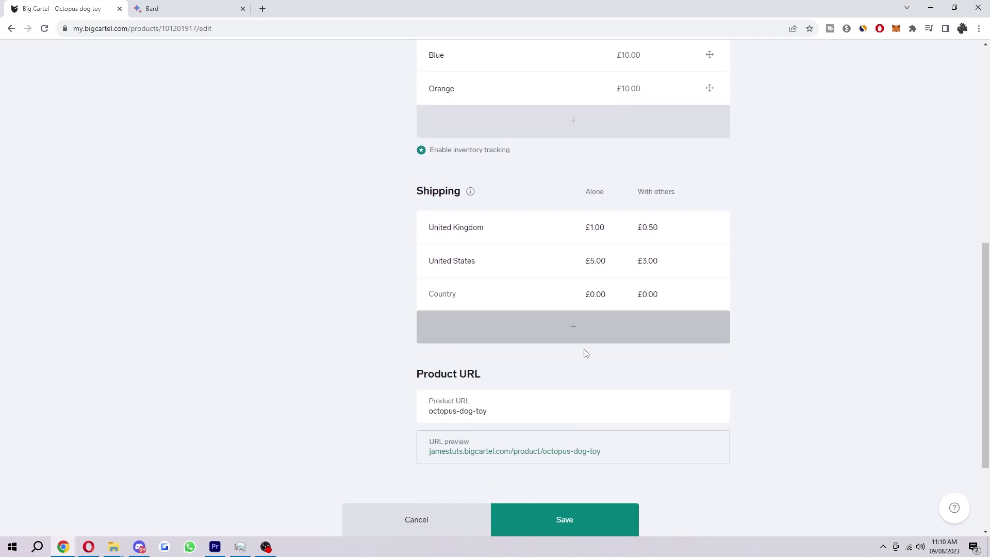
pyautogui.click(468, 297)
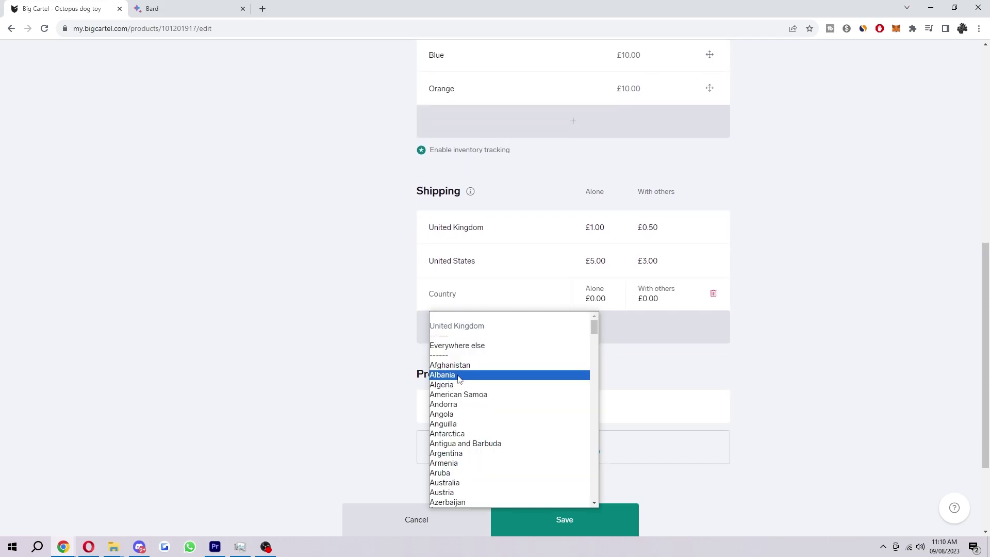
pyautogui.scroll(-5, 506, 485)
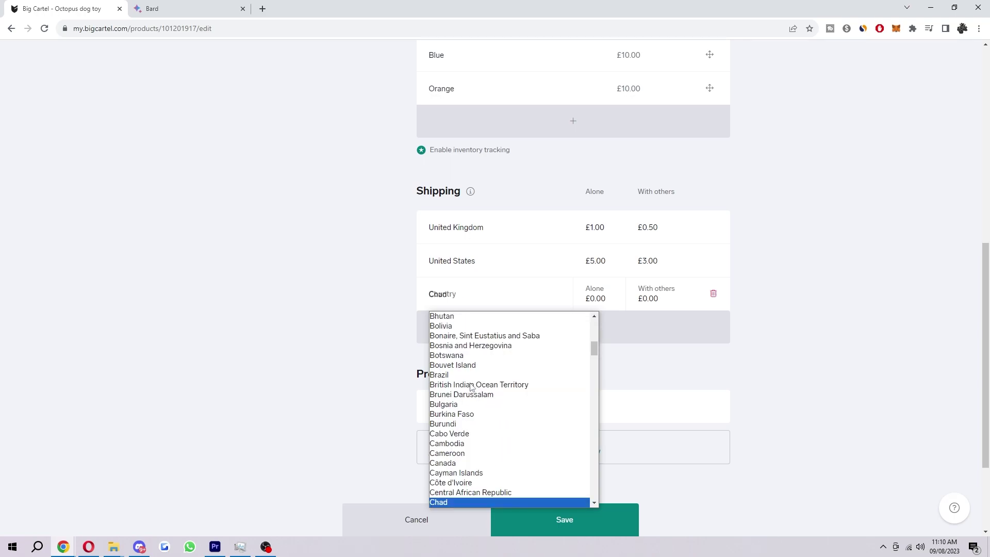
pyautogui.write('japan')
pyautogui.press('Return')
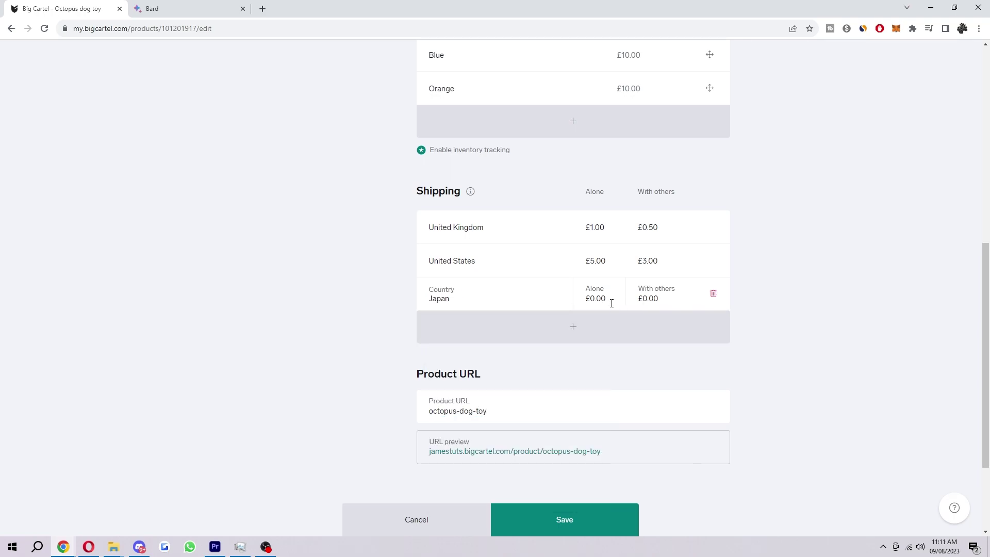
# Step: Set Japan's rate to £10.00 alone and £5.00 with others
pyautogui.click(583, 301)
pyautogui.write('10')
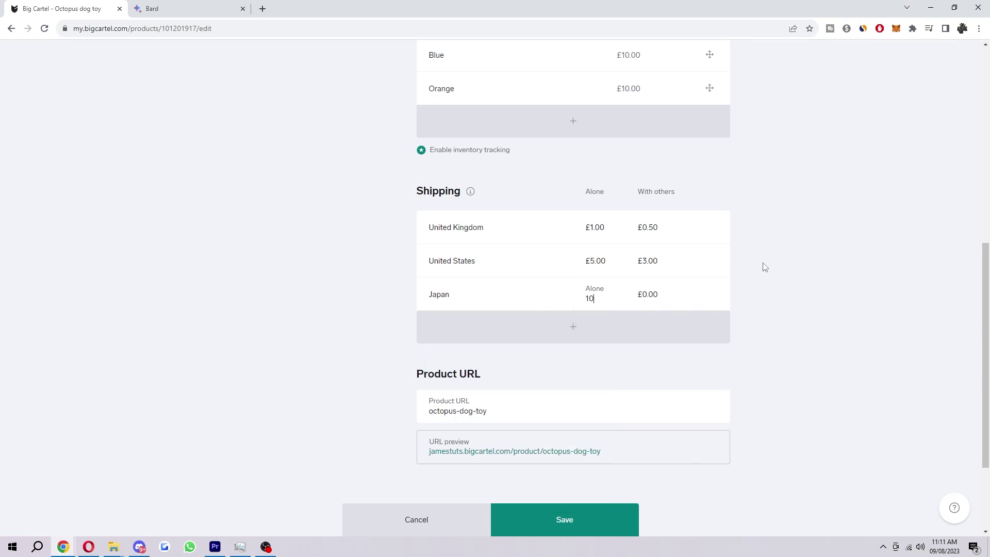
pyautogui.press('Tab')
pyautogui.press('BackSpace')
pyautogui.press('BackSpace')
pyautogui.press('BackSpace')
pyautogui.press('BackSpace')
pyautogui.write('5')
pyautogui.click(764, 267)
# Step: Add a new shipping row with Everywhere else as its destination
pyautogui.click(544, 327)
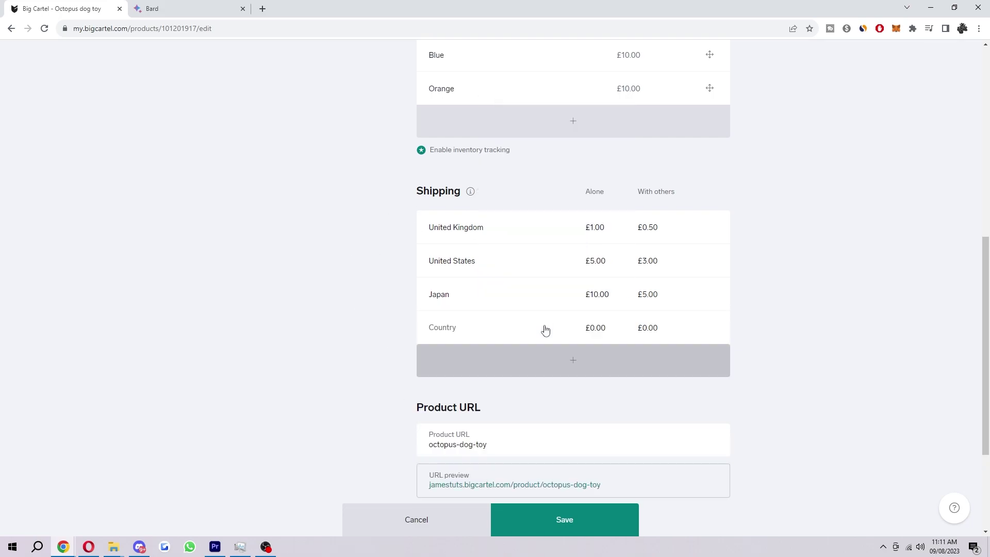
pyautogui.click(449, 336)
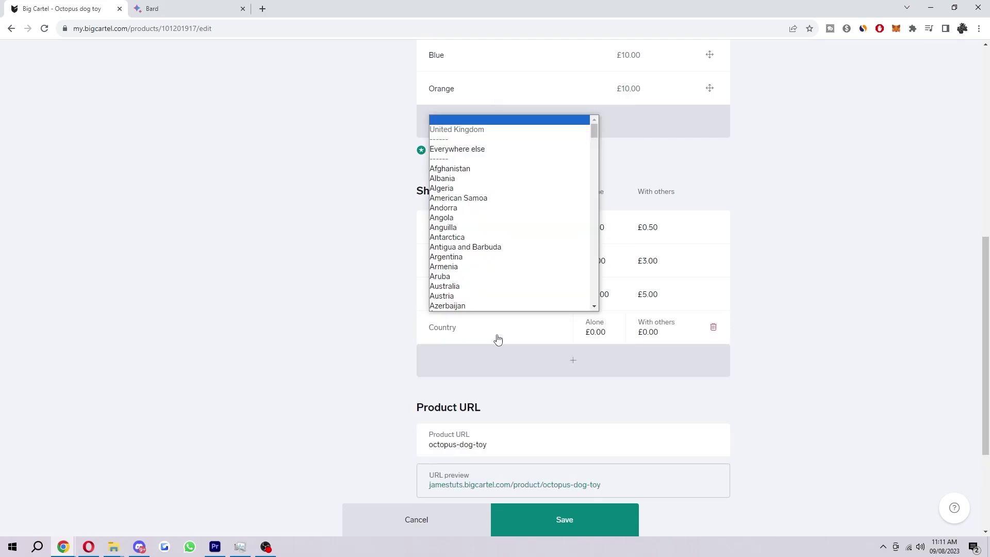
pyautogui.click(488, 151)
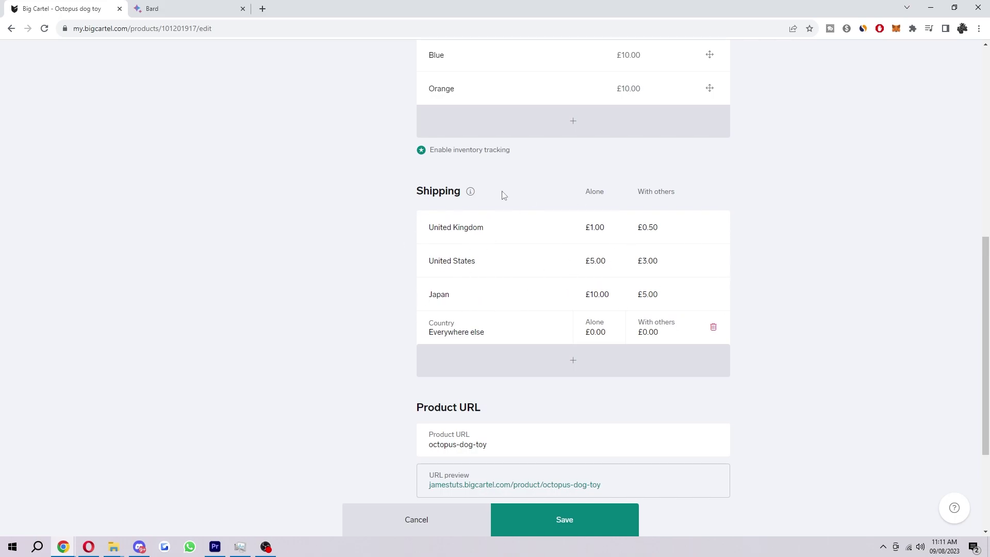
pyautogui.click(407, 242)
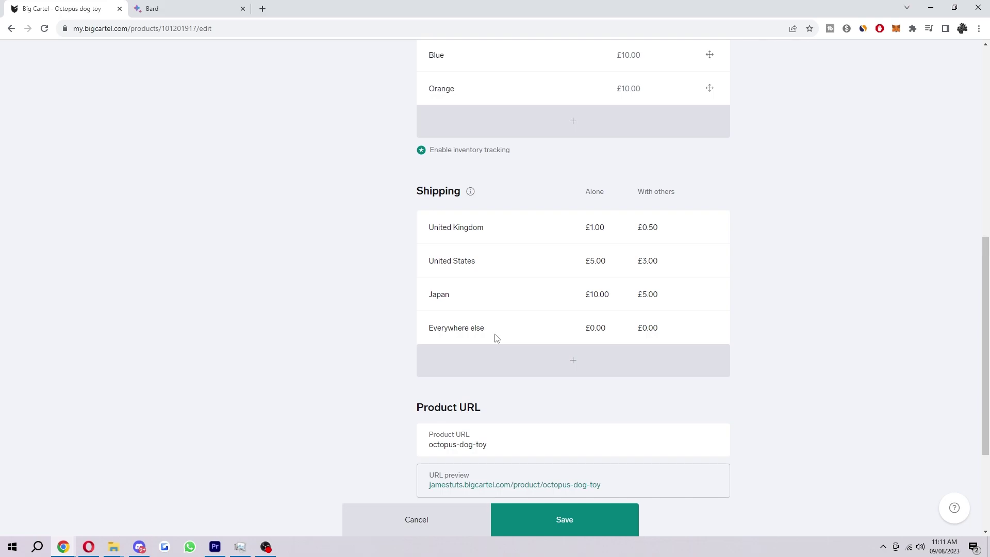
# Step: Set the Everywhere else rate to £20.00 alone and £10.00 with others
pyautogui.click(615, 330)
pyautogui.press('BackSpace')
pyautogui.press('BackSpace')
pyautogui.press('BackSpace')
pyautogui.press('BackSpace')
pyautogui.write('20')
pyautogui.click(803, 285)
pyautogui.click(681, 333)
pyautogui.moveTo(681, 333); pyautogui.dragTo(622, 325)
pyautogui.write('10')
pyautogui.click(833, 269)
# Step: Add a fifth shipping row below Everywhere else, leaving its country unselected
pyautogui.moveTo(416, 326); pyautogui.dragTo(629, 327)
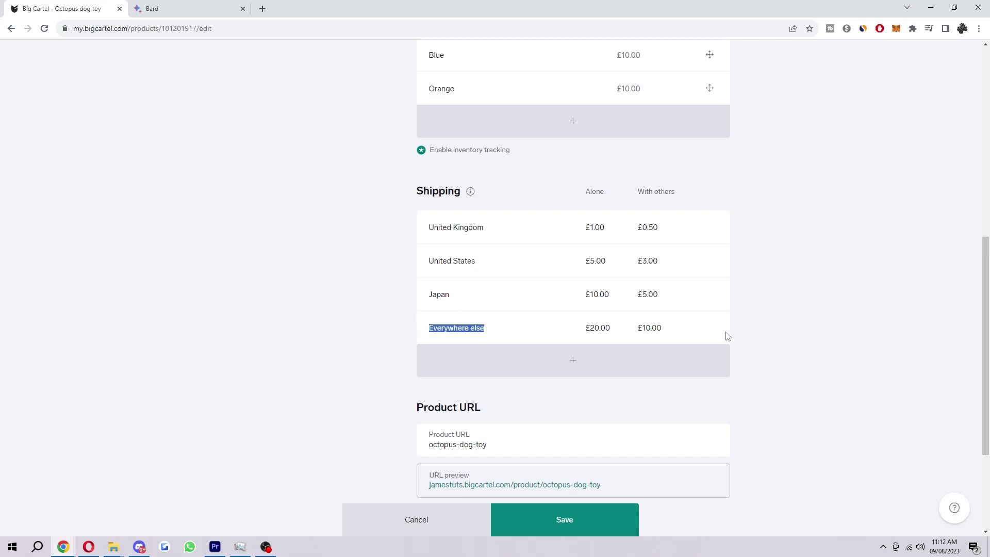
pyautogui.click(760, 338)
pyautogui.click(533, 364)
pyautogui.click(490, 365)
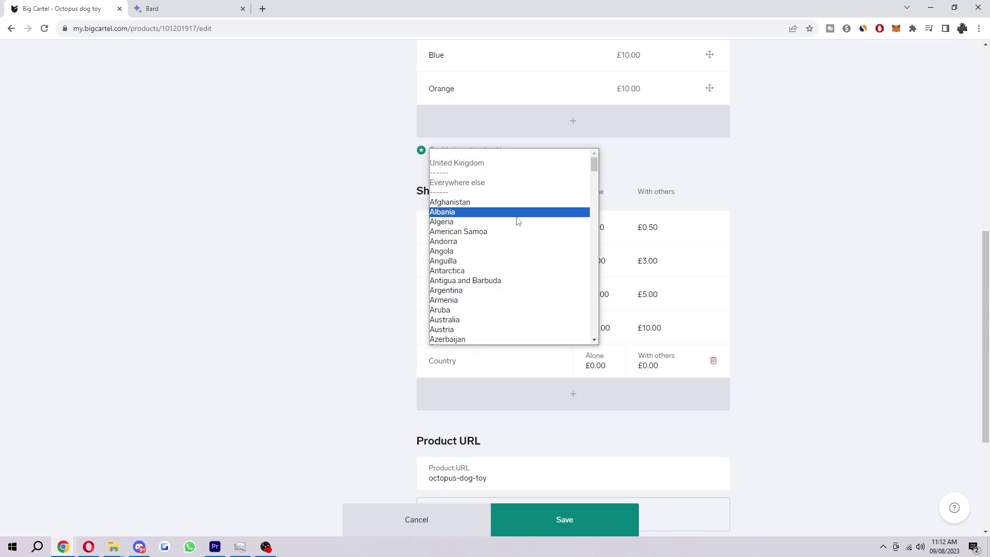
pyautogui.scroll(-20, 518, 221)
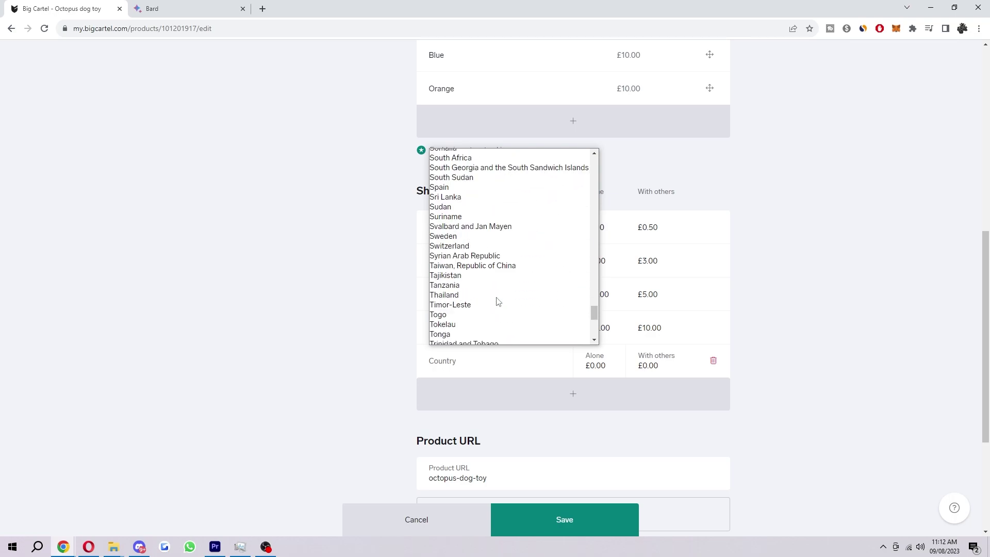
pyautogui.scroll(-5, 498, 302)
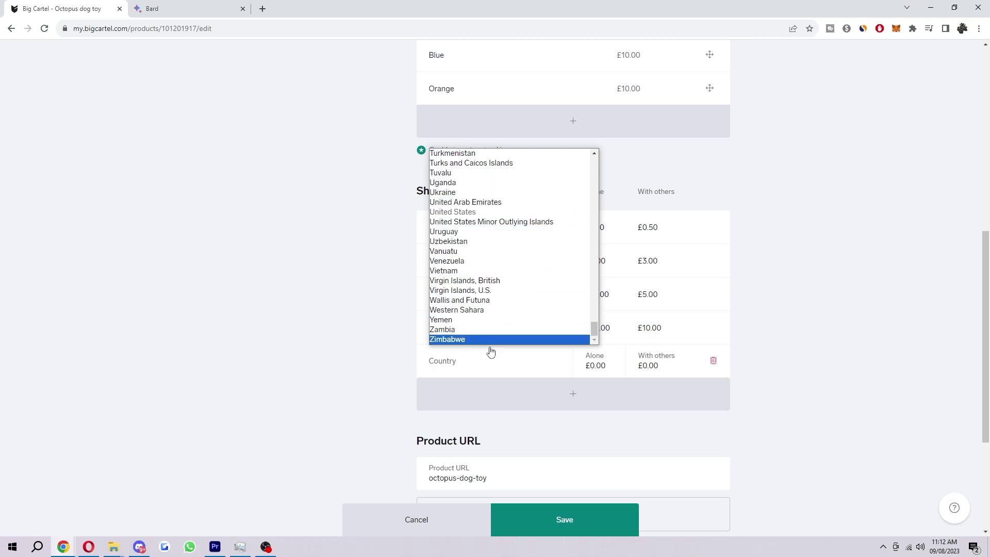
pyautogui.click(841, 327)
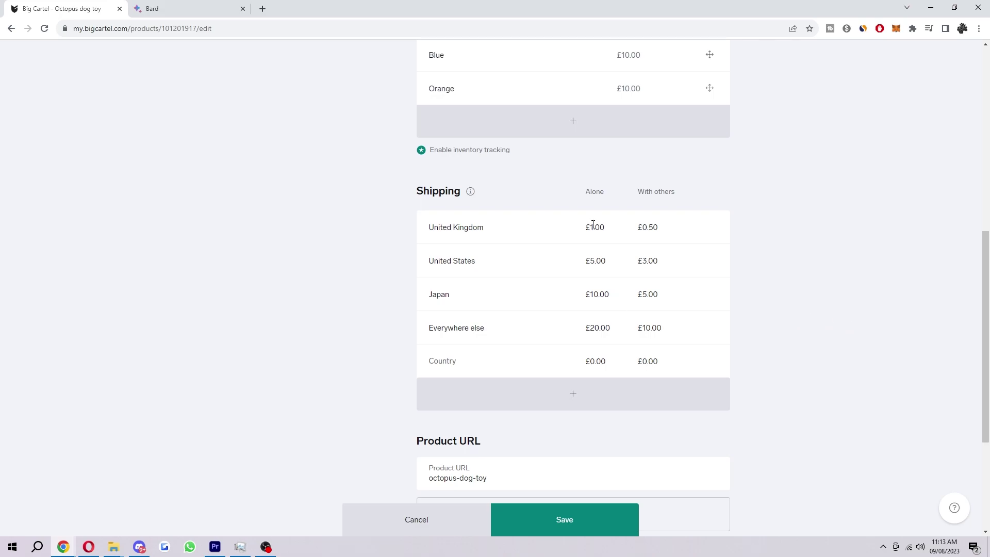
# Step: Delete the blank shipping row, save the Octopus dog toy, and return to Products
pyautogui.click(655, 364)
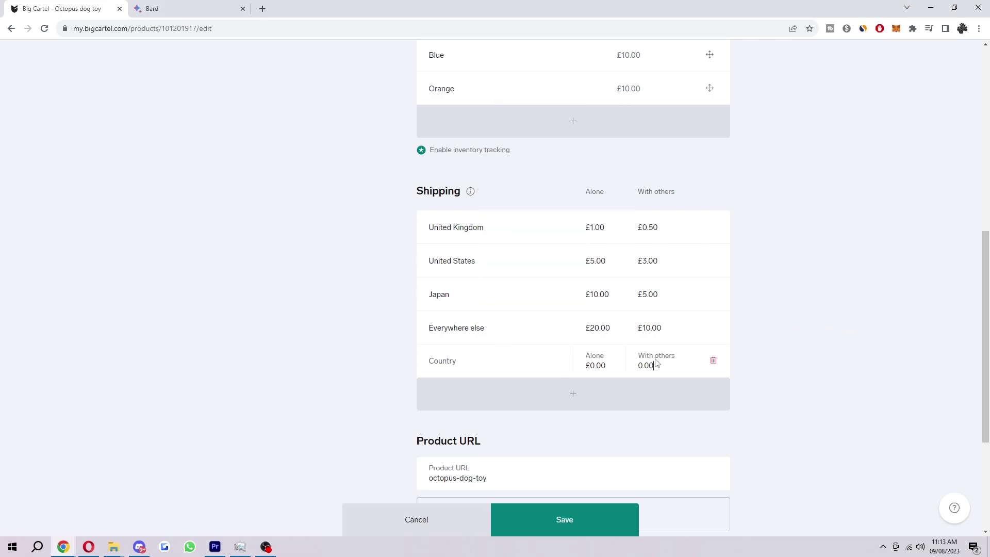
pyautogui.click(714, 361)
pyautogui.click(553, 521)
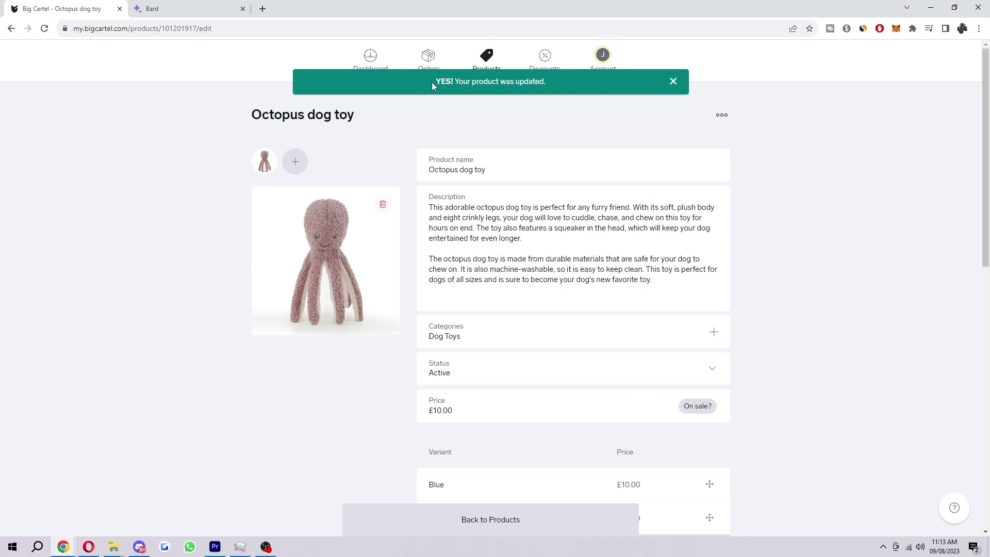
pyautogui.moveTo(667, 98); pyautogui.dragTo(634, 138)
pyautogui.click(487, 57)
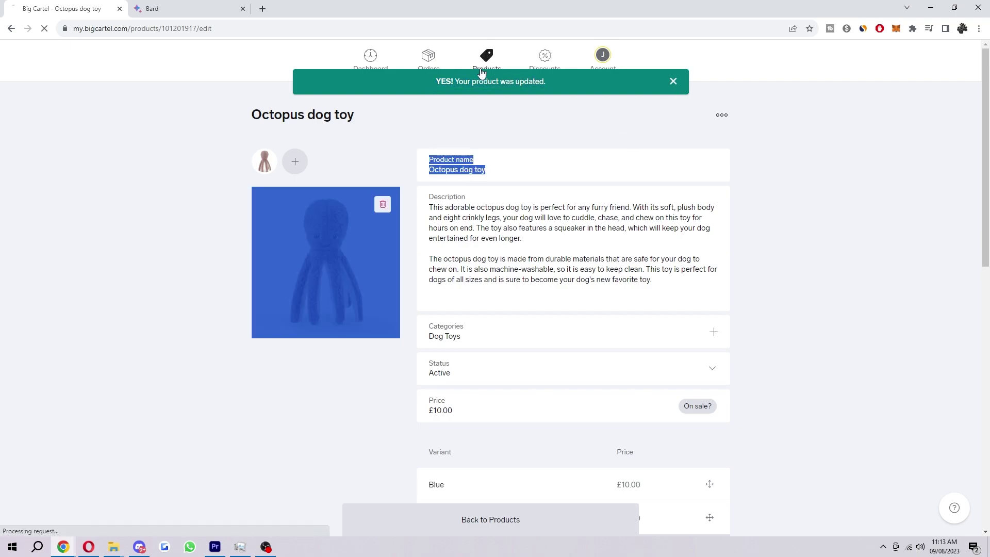